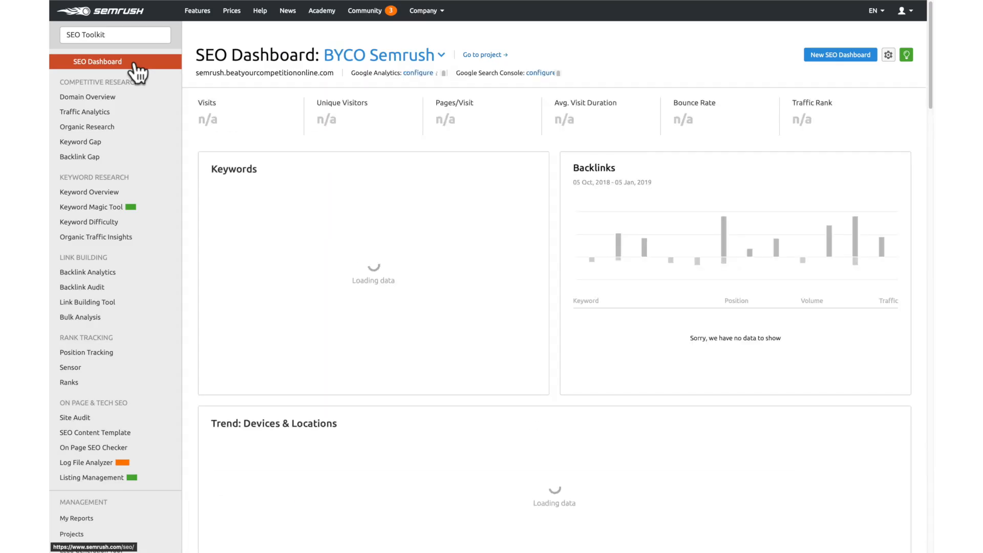
- Create a new project in the On Page SEO Checker with the domain dominos.com and the name Dominos
{"action": "scroll", "coordinate": [133, 357], "scroll_direction": "down", "scroll_amount": 1}
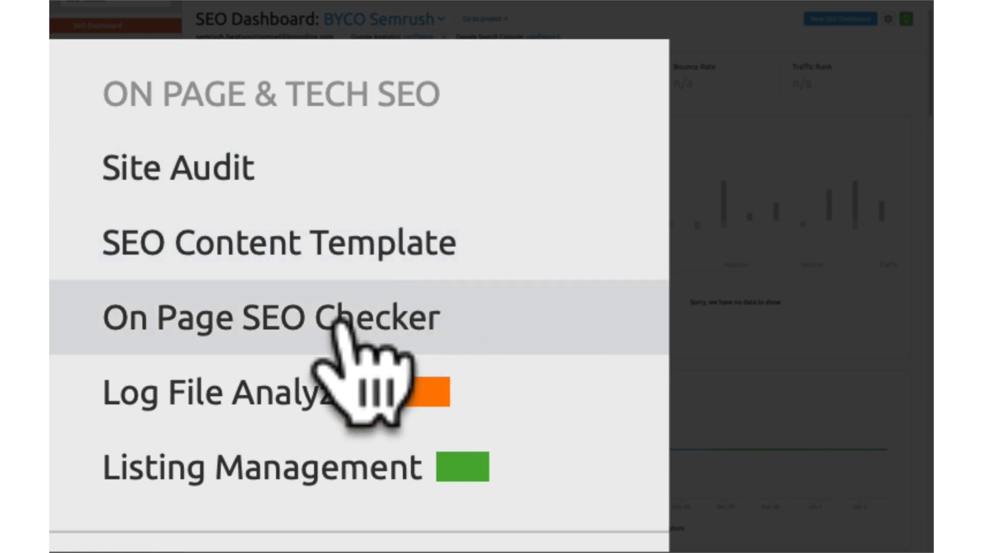
{"action": "left_click", "coordinate": [337, 322]}
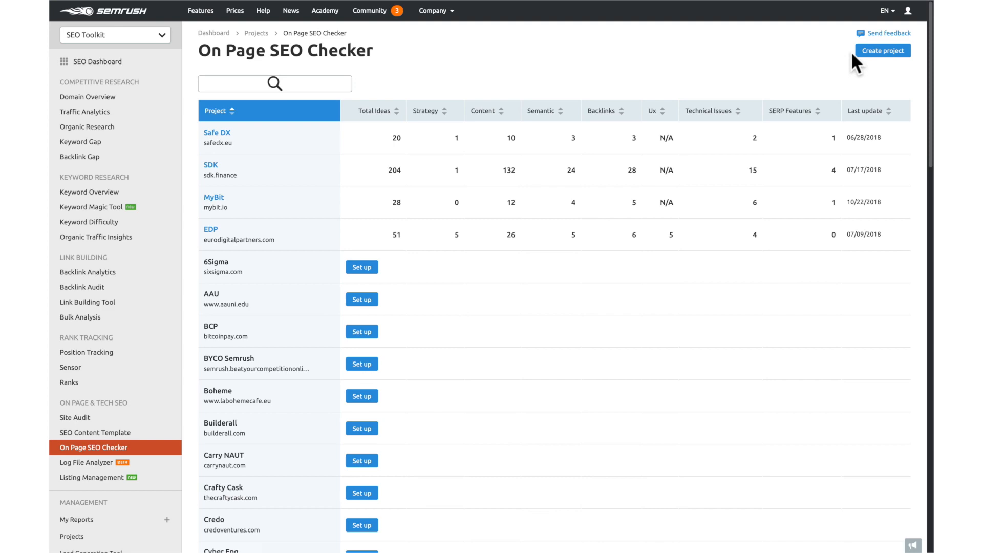
{"action": "left_click", "coordinate": [866, 51]}
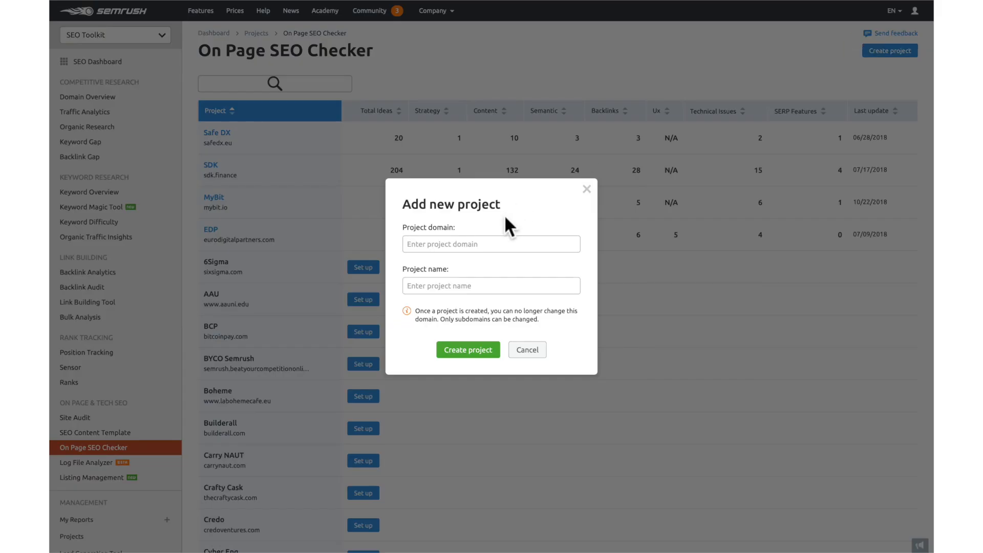
{"action": "left_click", "coordinate": [490, 240]}
{"action": "type", "text": "dominos.com"}
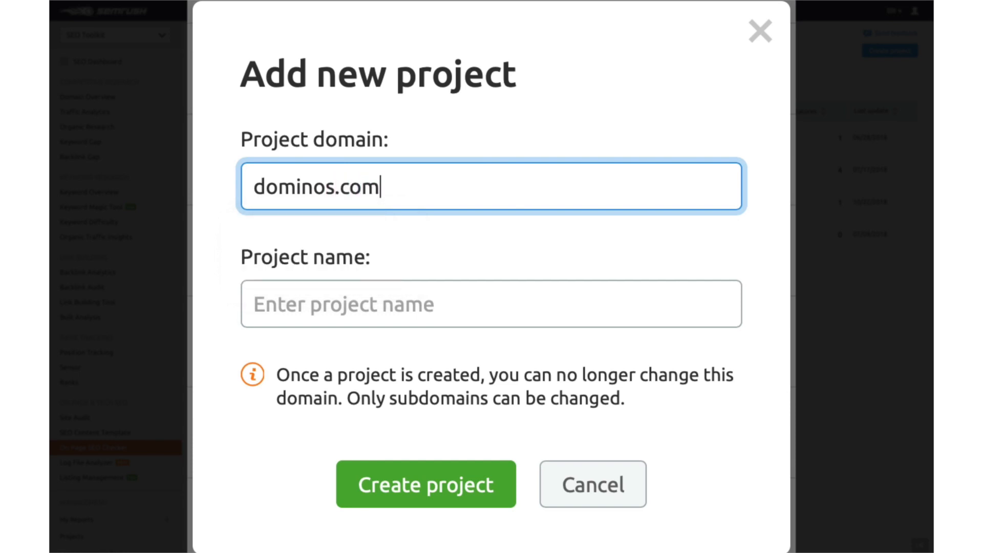
{"action": "key", "text": "Tab"}
{"action": "type", "text": "Dominos"}
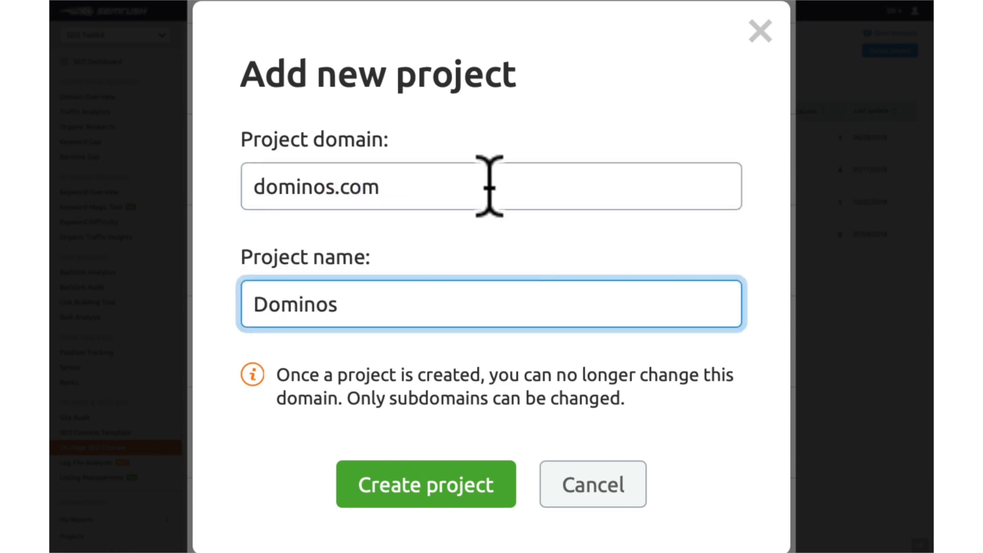
{"action": "left_click", "coordinate": [451, 484]}
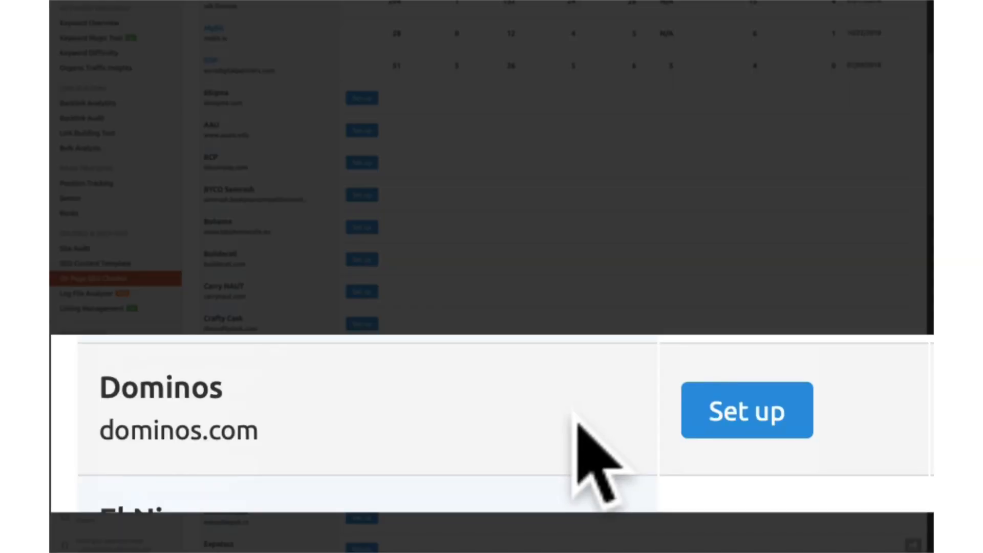
- Start setting up the Dominos project with phone as the target device for United States searches and continue to the page import
{"action": "left_click", "coordinate": [739, 419]}
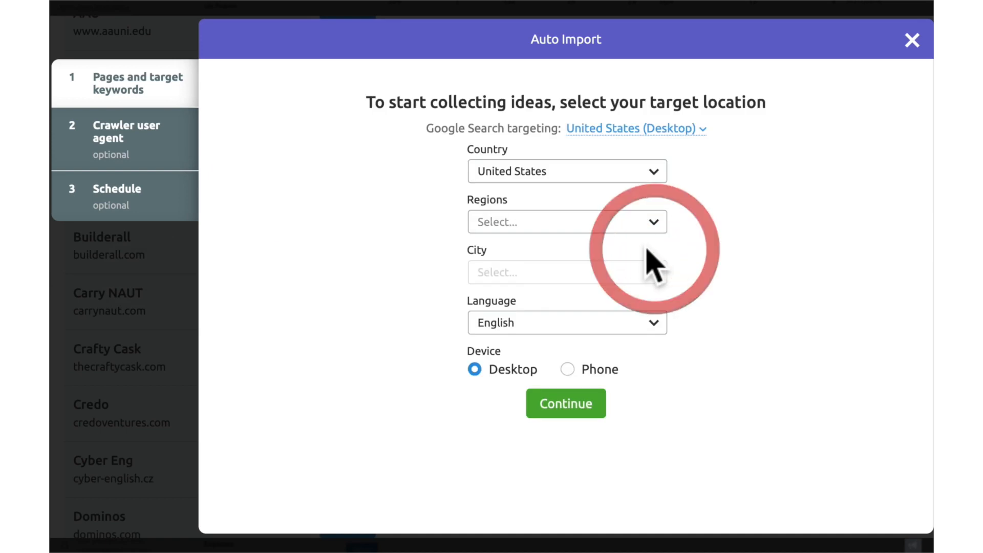
{"action": "left_click", "coordinate": [576, 369]}
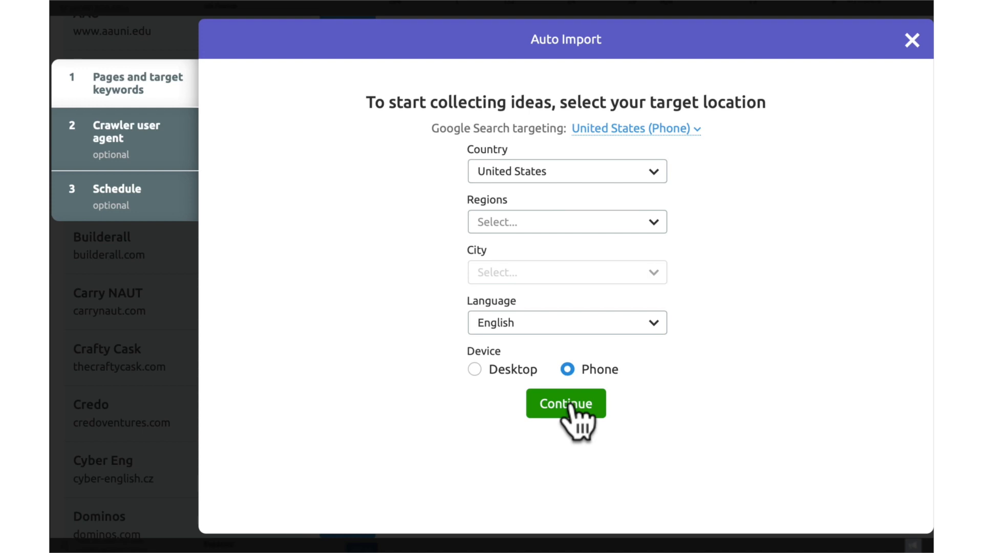
{"action": "left_click", "coordinate": [568, 403]}
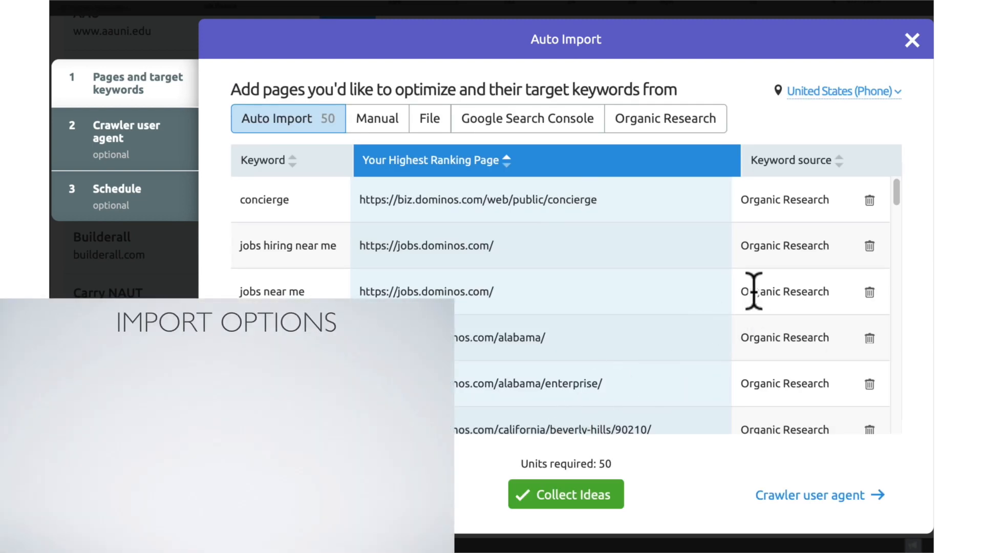
- Remove unwanted page and keyword rows from the auto-imported list, including the Beverly Hills 90210 page
{"action": "scroll", "coordinate": [860, 218], "scroll_direction": "down", "scroll_amount": 3}
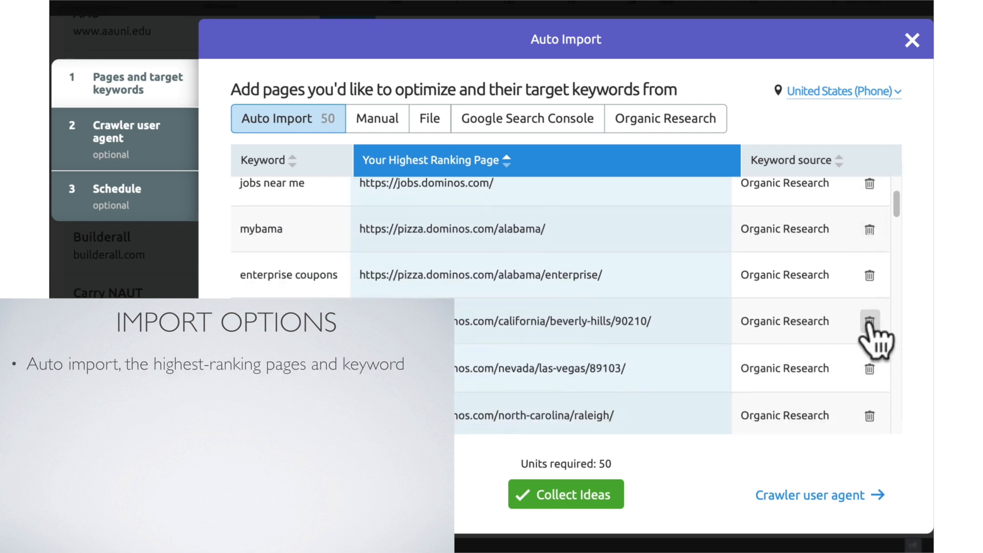
{"action": "left_click", "coordinate": [870, 321]}
{"action": "scroll", "coordinate": [871, 377], "scroll_direction": "down", "scroll_amount": 1}
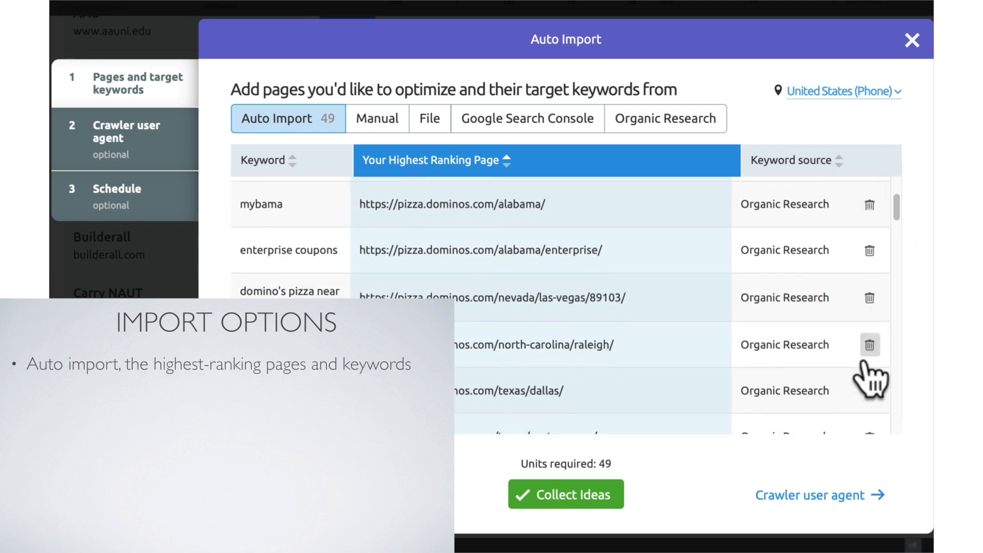
{"action": "scroll", "coordinate": [871, 373], "scroll_direction": "down", "scroll_amount": 1}
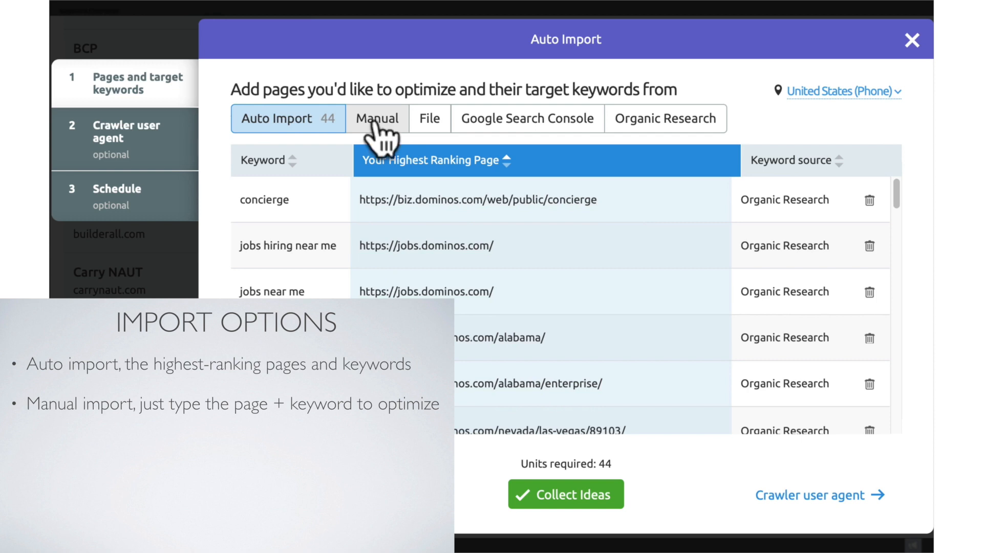
- Enter the keyword "pizza near me" for dominos.com as a manual page entry
{"action": "left_click", "coordinate": [378, 123]}
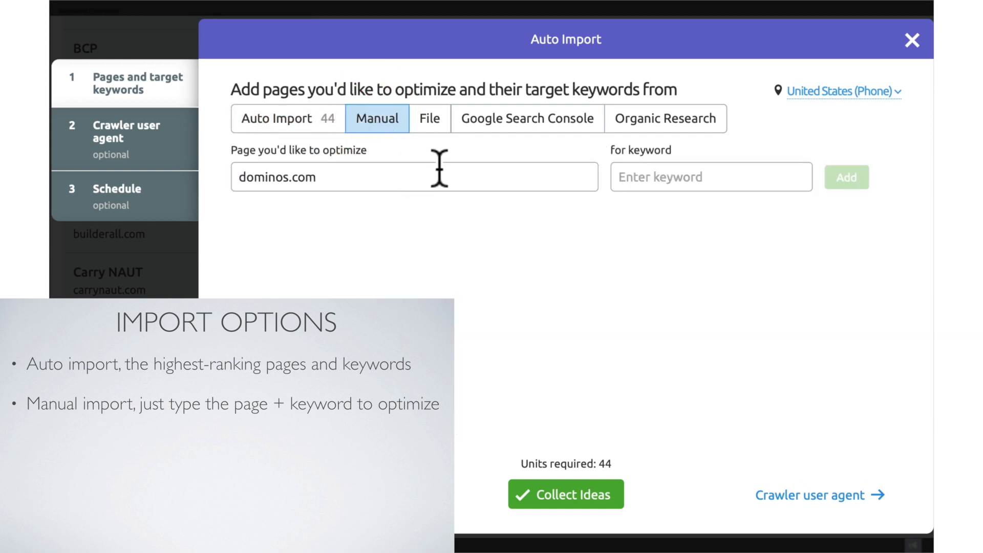
{"action": "left_click", "coordinate": [659, 180]}
{"action": "type", "text": "pizza near me"}
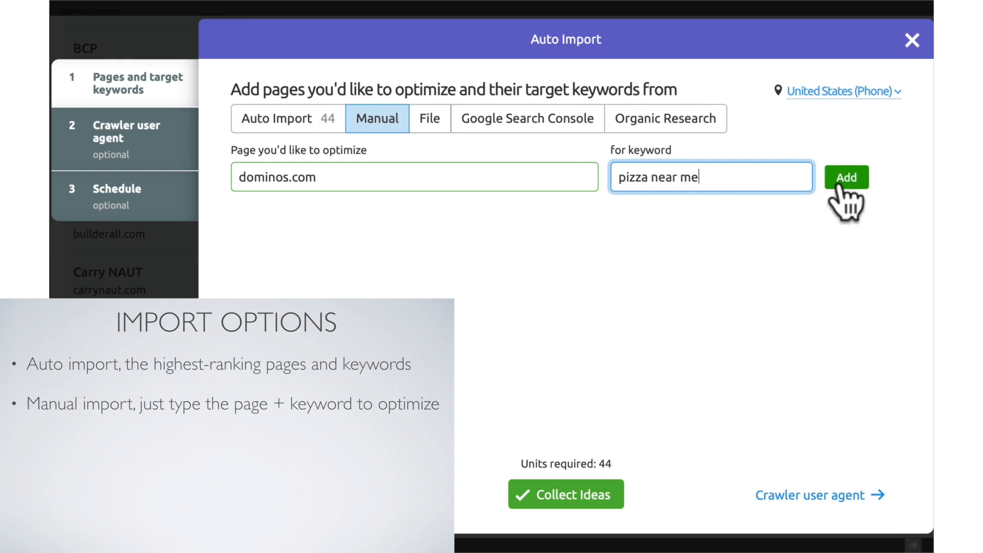
- View the CSV file import option and try to connect Google Search Console by granting semrush.com access to the Google account
{"action": "left_click", "coordinate": [430, 123]}
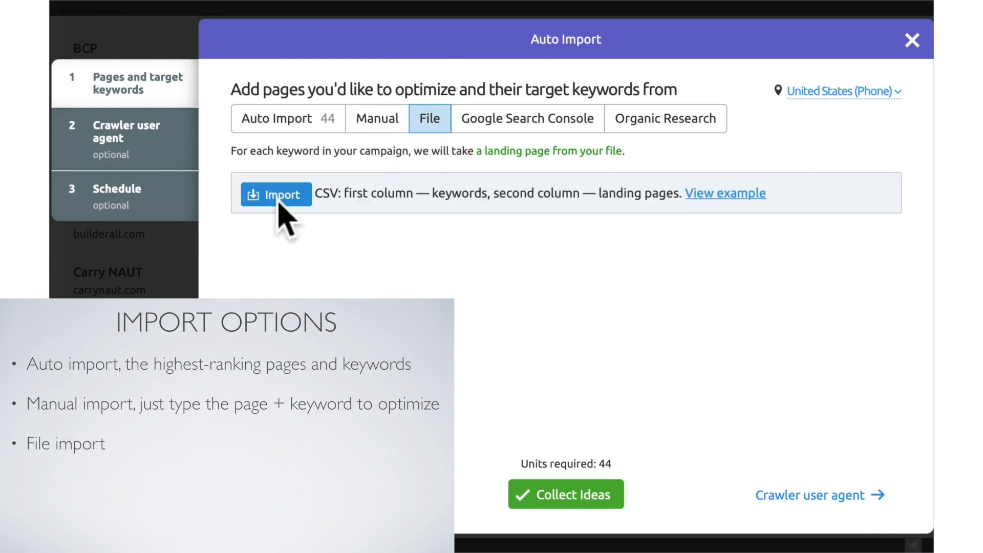
{"action": "left_click", "coordinate": [482, 118]}
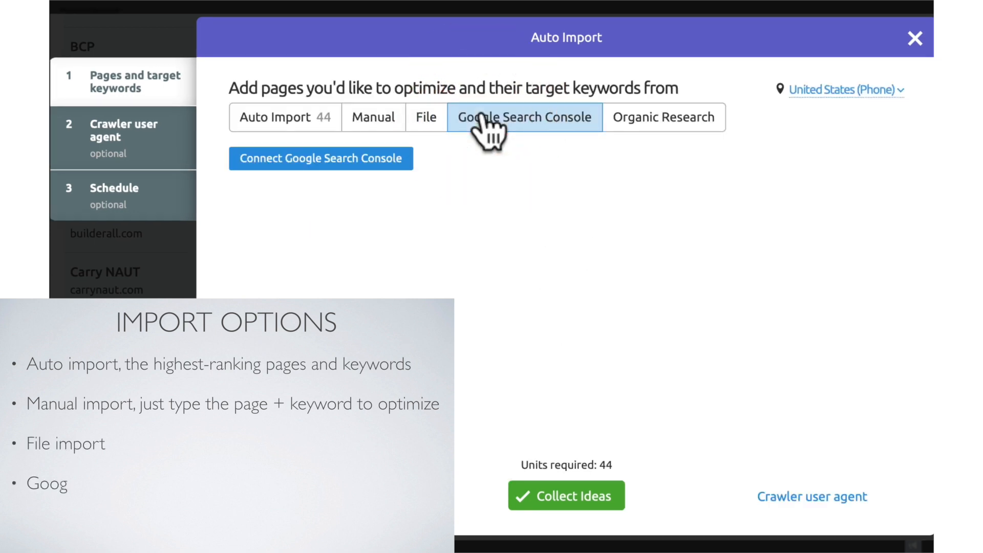
{"action": "left_click", "coordinate": [389, 169]}
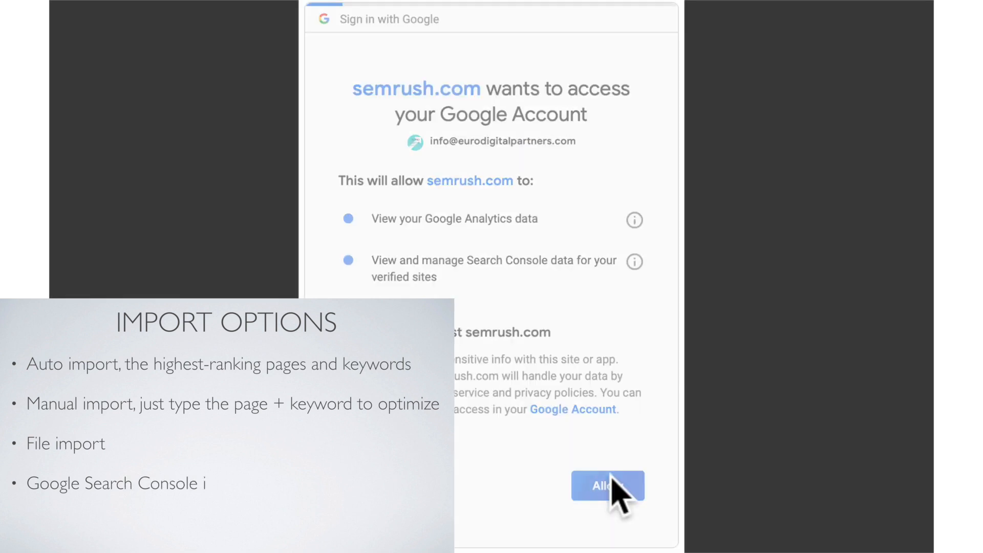
{"action": "left_click", "coordinate": [617, 489]}
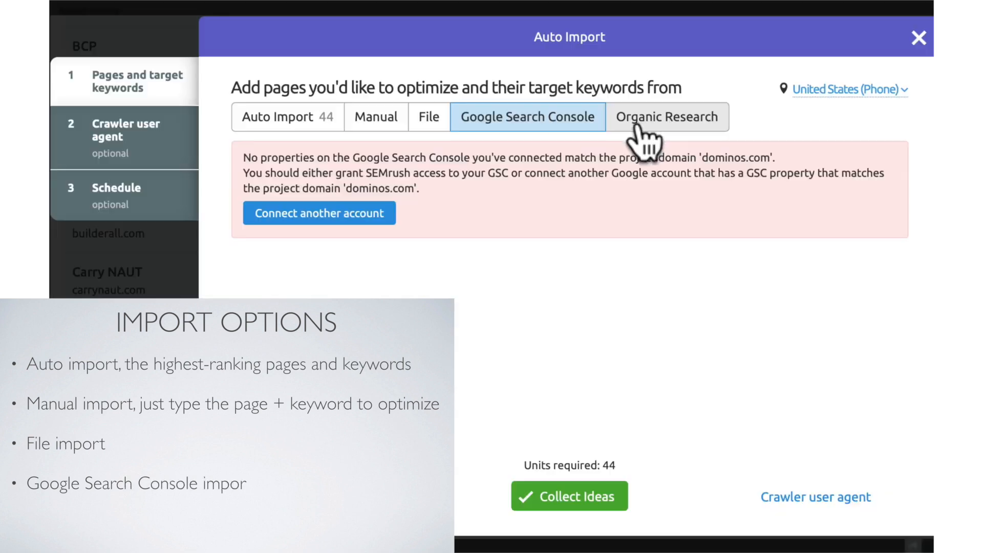
- View the pages and keywords offered by Organic Research and return to the auto-imported list
{"action": "left_click", "coordinate": [640, 119]}
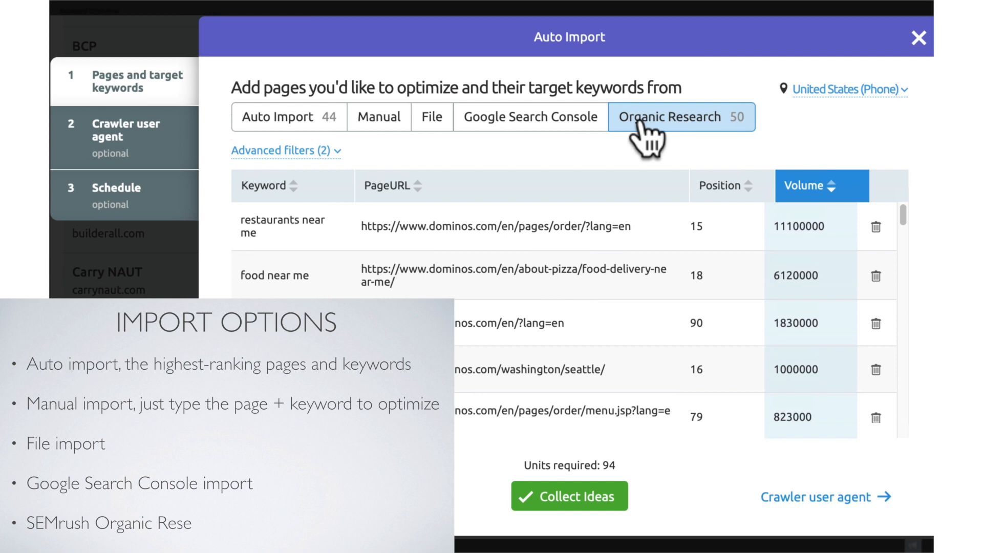
{"action": "left_click", "coordinate": [303, 136]}
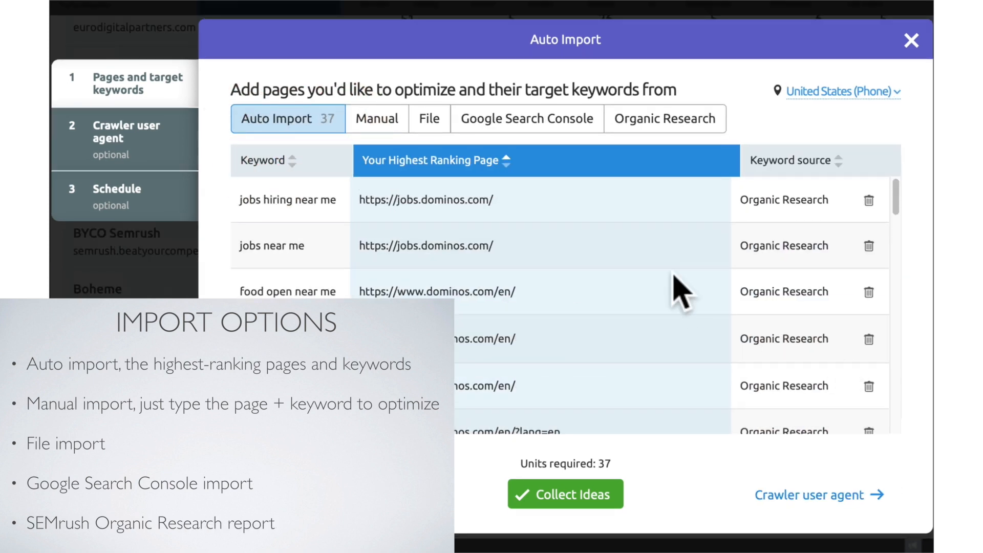
- Delete more irrelevant keywords such as "marlboro com" from the auto-imported list and collect ideas for the remaining pages
{"action": "scroll", "coordinate": [655, 256], "scroll_direction": "down", "scroll_amount": 1}
{"action": "scroll", "coordinate": [662, 262], "scroll_direction": "down", "scroll_amount": 3}
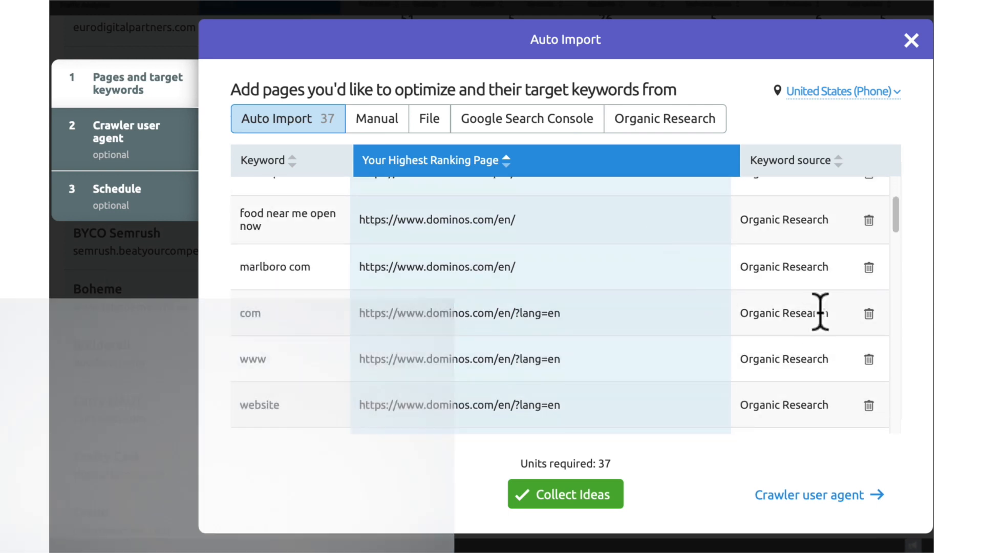
{"action": "left_click", "coordinate": [869, 267]}
{"action": "left_click", "coordinate": [869, 267]}
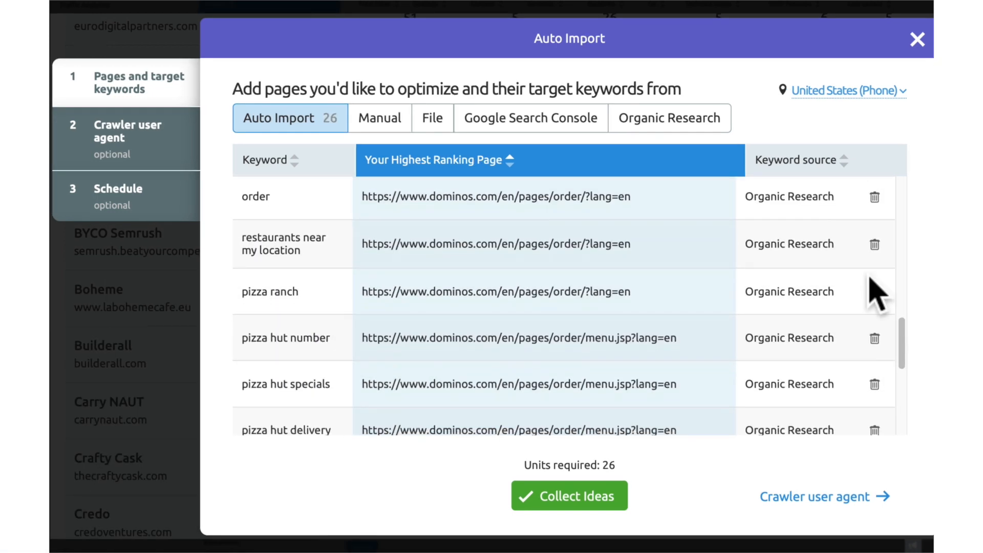
{"action": "scroll", "coordinate": [877, 293], "scroll_direction": "down", "scroll_amount": 1}
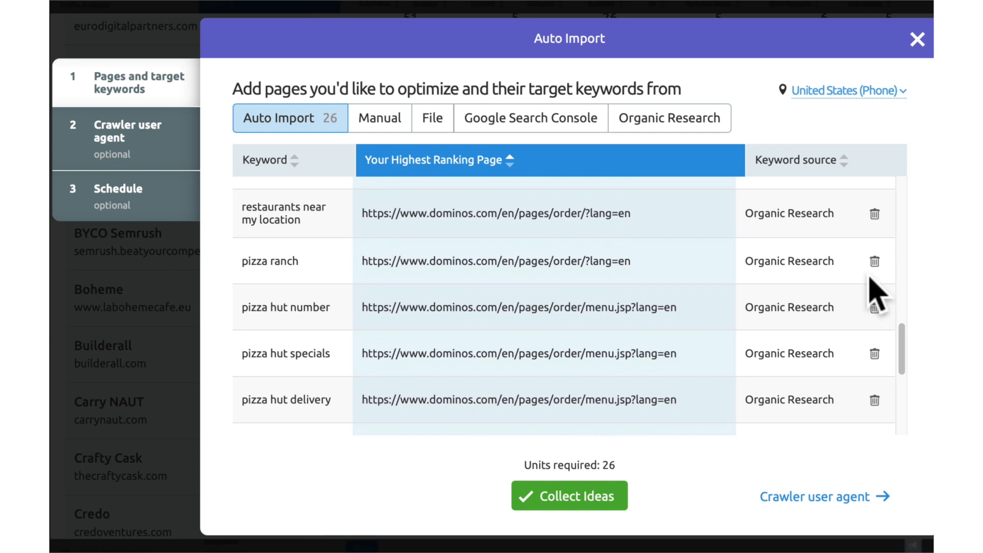
{"action": "scroll", "coordinate": [876, 293], "scroll_direction": "down", "scroll_amount": 5}
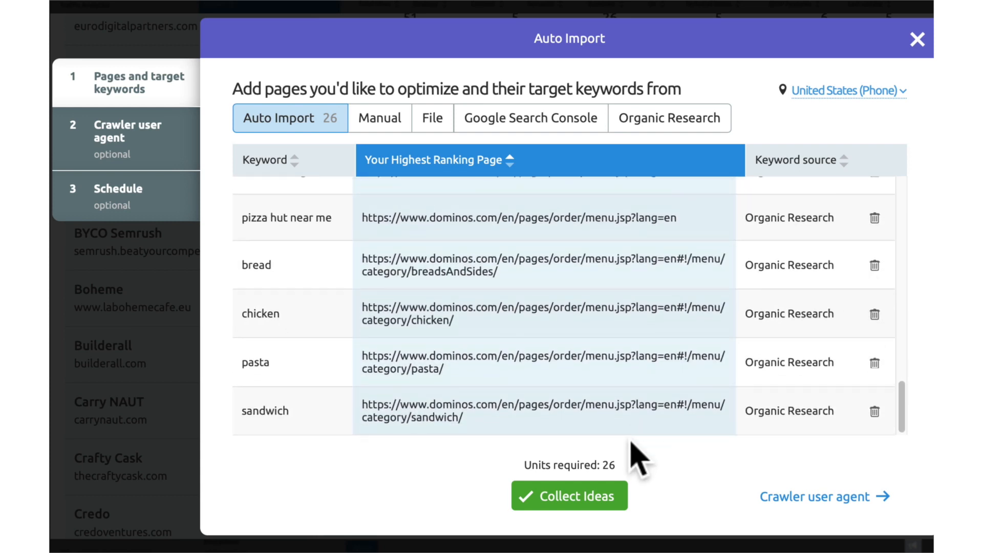
{"action": "left_click", "coordinate": [587, 496]}
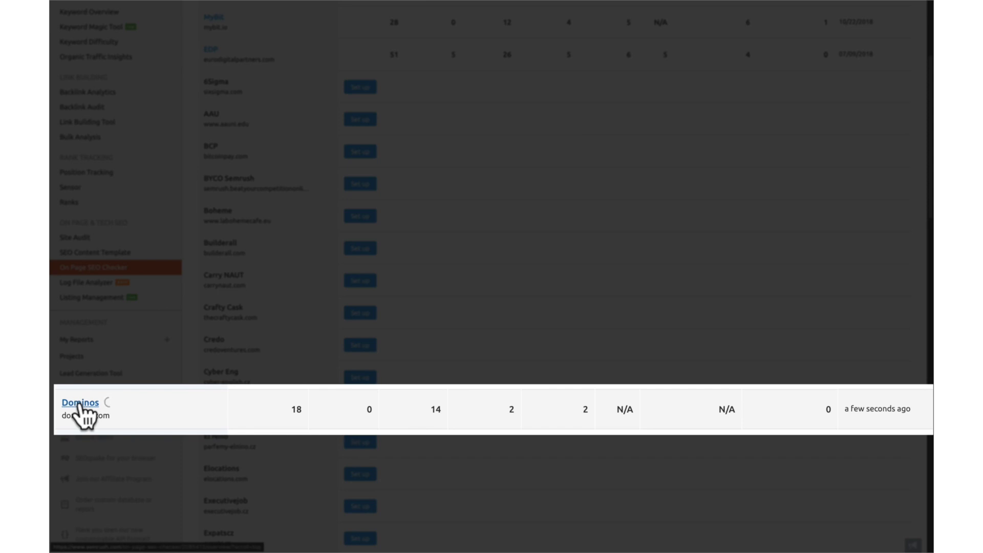
- Open the Dominos project's overview and examine its idea categories and top pages to optimize
{"action": "left_click", "coordinate": [80, 405]}
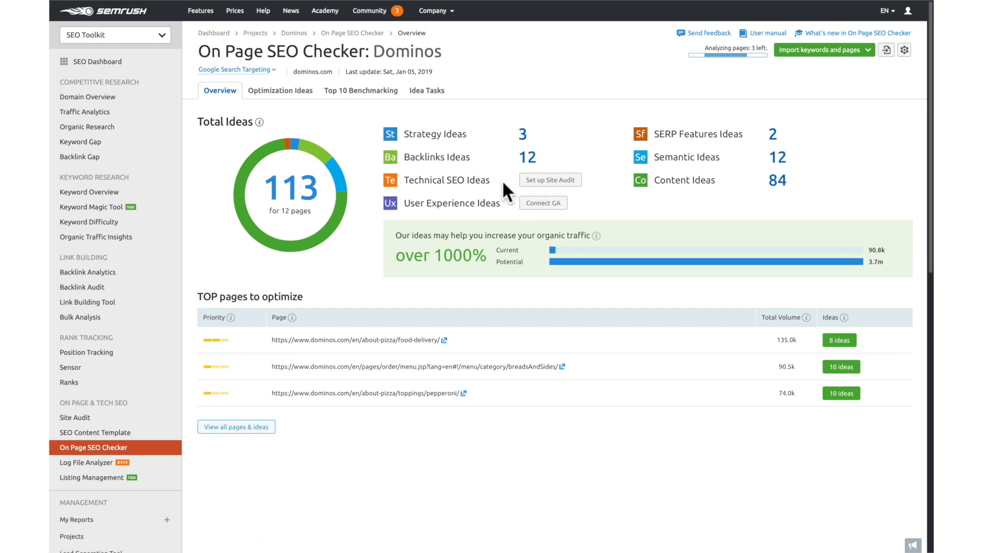
{"action": "scroll", "coordinate": [502, 170], "scroll_direction": "down", "scroll_amount": 1}
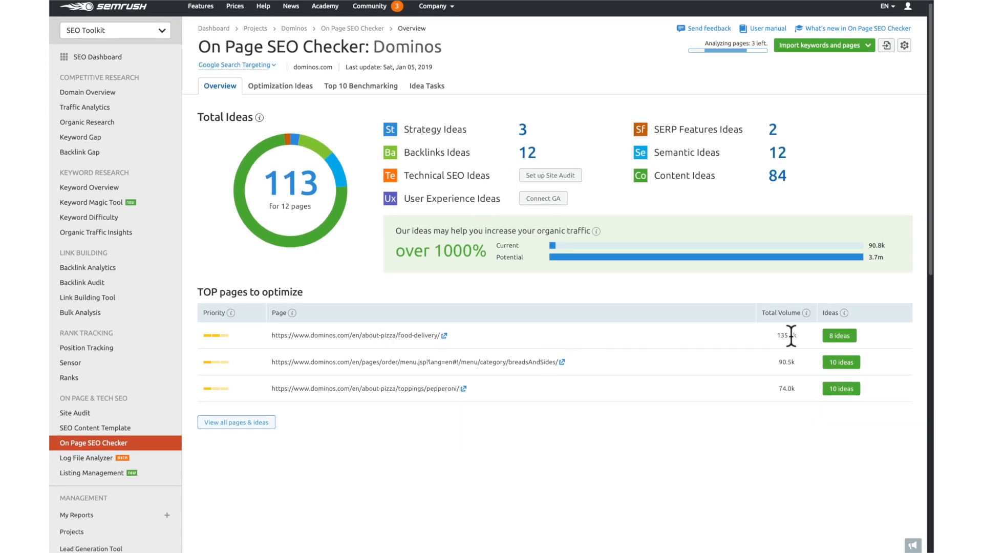
{"action": "scroll", "coordinate": [461, 190], "scroll_direction": "up", "scroll_amount": 1}
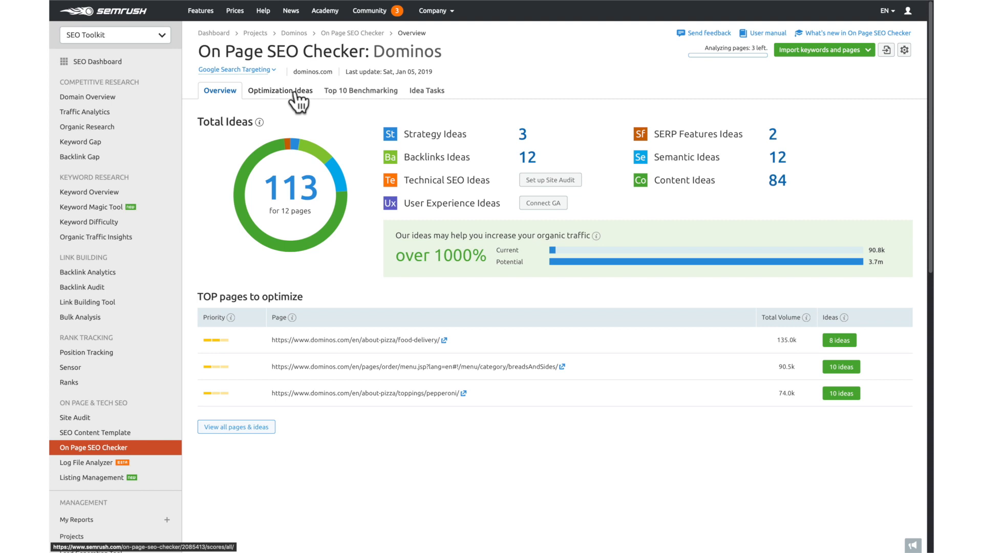
- Look through both pages of the landing page list under Optimization Ideas and return to the first page
{"action": "left_click", "coordinate": [295, 94]}
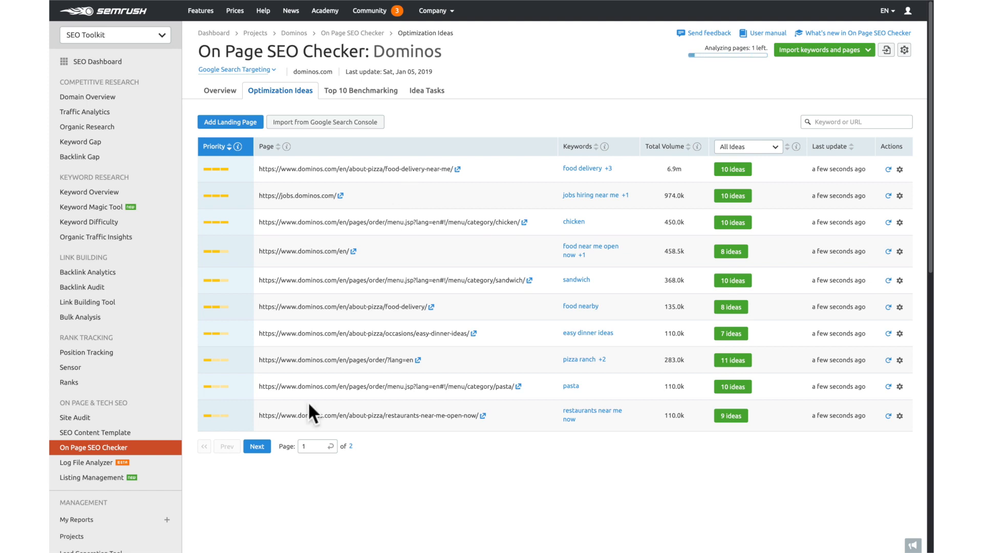
{"action": "left_click", "coordinate": [257, 446]}
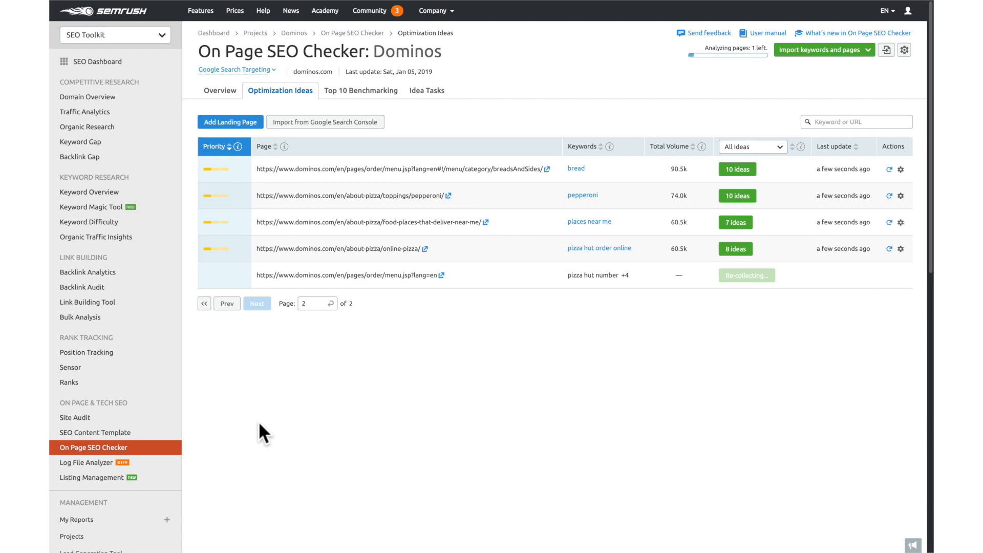
{"action": "left_click", "coordinate": [228, 304]}
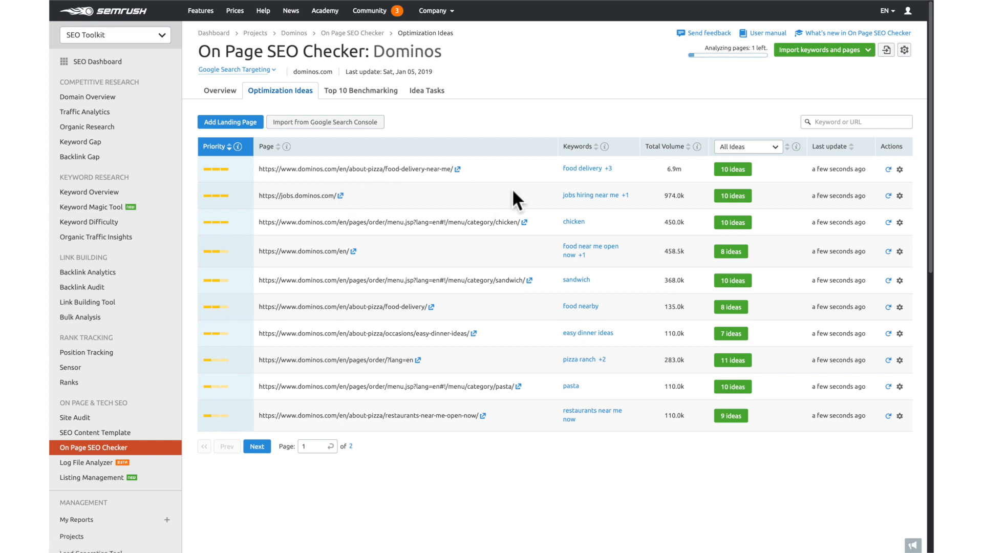
{"action": "left_click", "coordinate": [732, 197]}
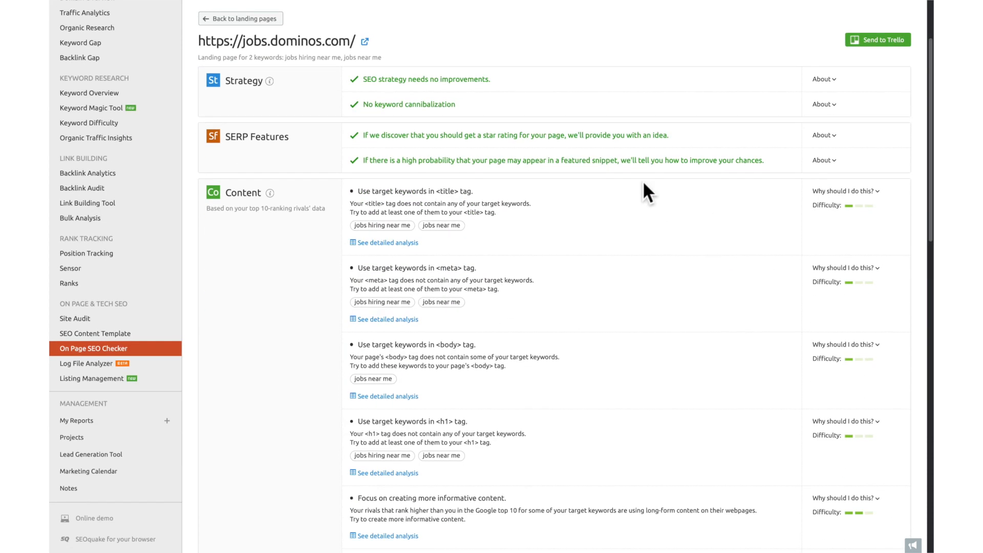
{"action": "scroll", "coordinate": [643, 180], "scroll_direction": "up", "scroll_amount": 1}
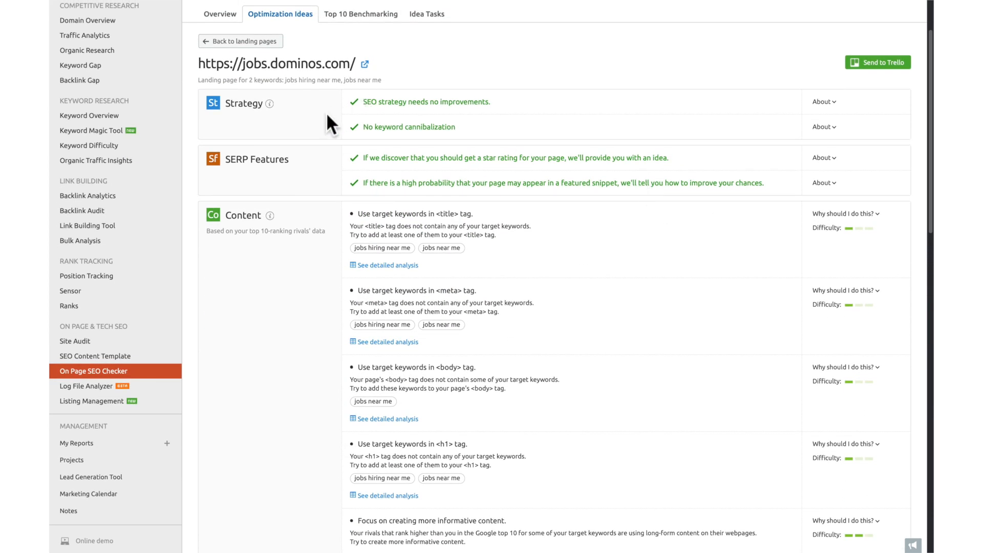
{"action": "scroll", "coordinate": [327, 113], "scroll_direction": "up", "scroll_amount": 2}
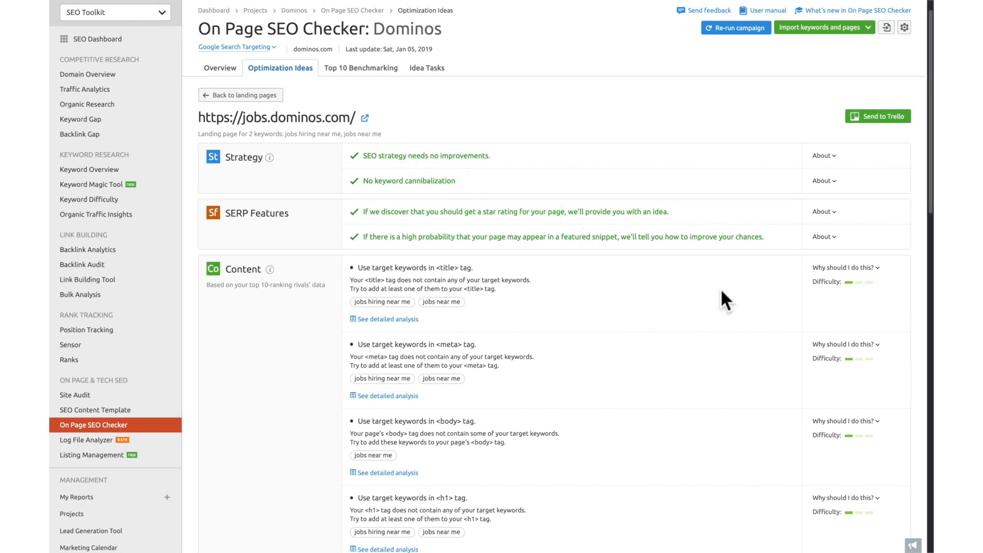
{"action": "left_click", "coordinate": [832, 267]}
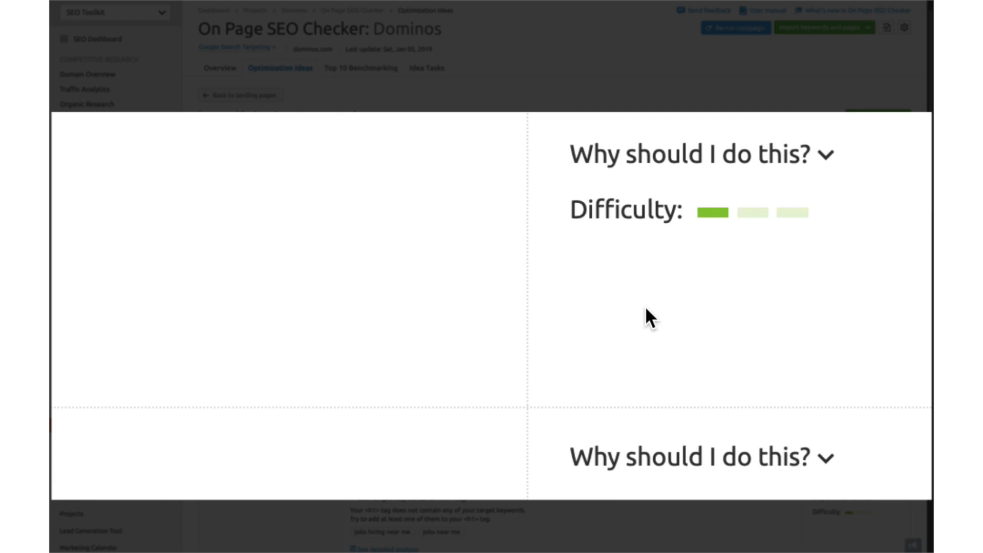
{"action": "left_click", "coordinate": [645, 308]}
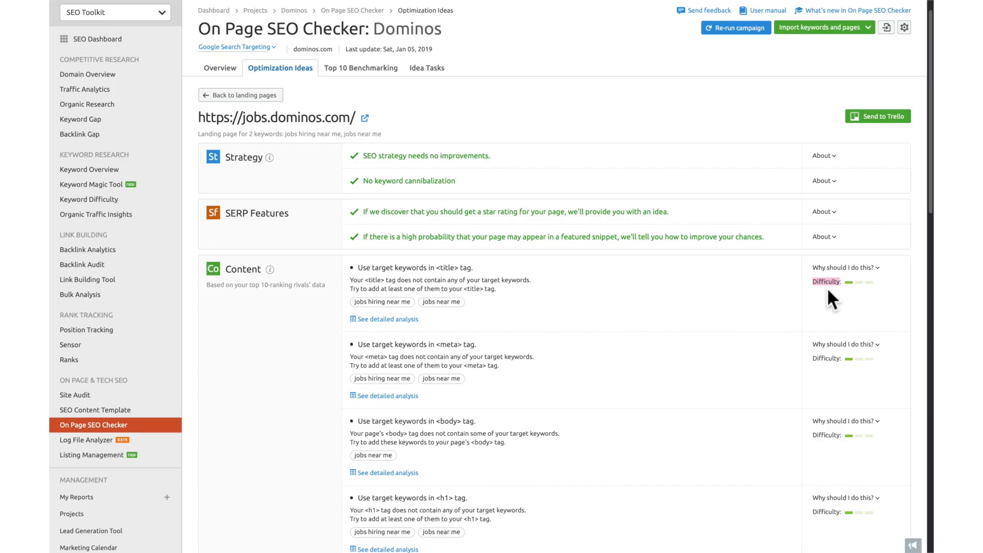
{"action": "left_click", "coordinate": [798, 105]}
{"action": "left_click", "coordinate": [863, 120]}
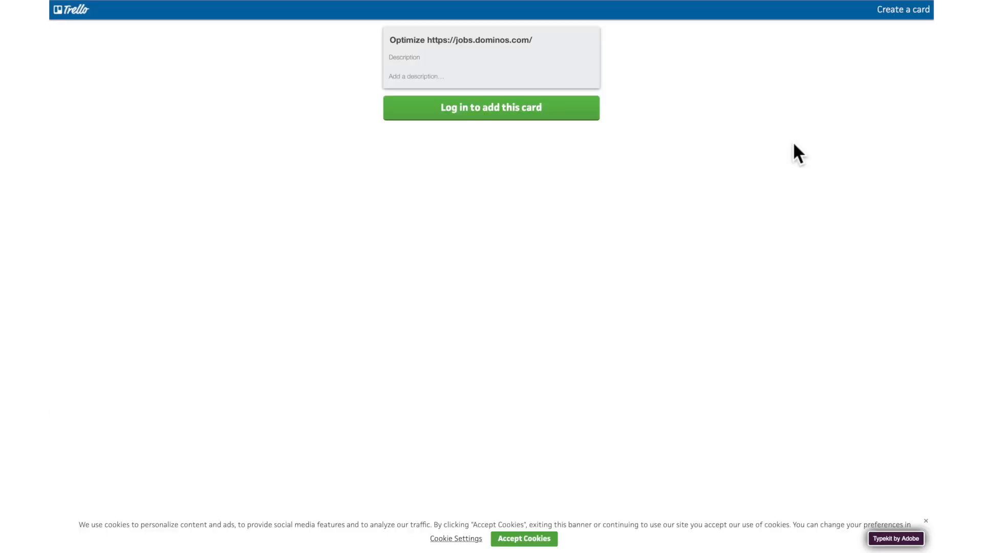
{"action": "key", "text": "super"}
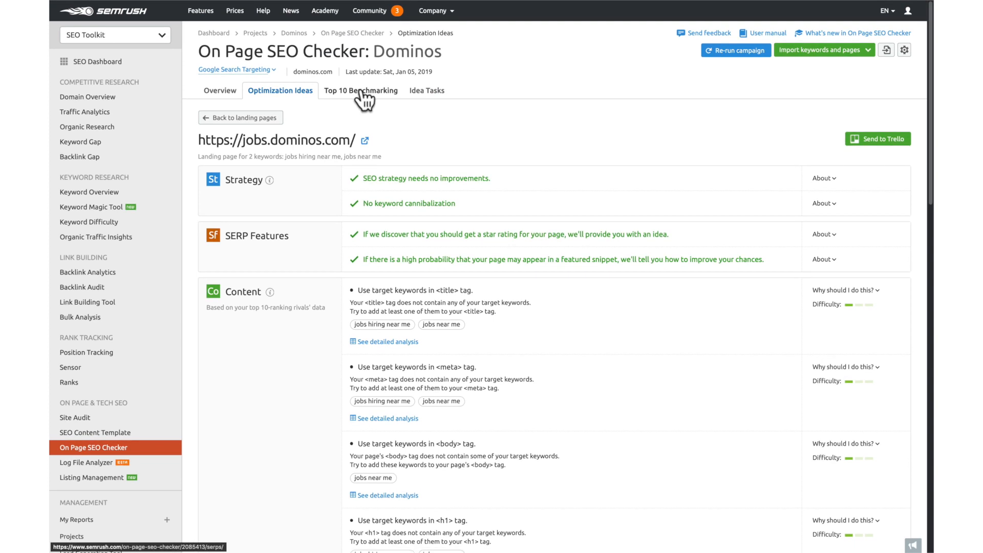
- Compare the content length for "bread" in Top 10 Benchmarking and examine the full SERP analysis for "chicken wings"
{"action": "left_click", "coordinate": [361, 90]}
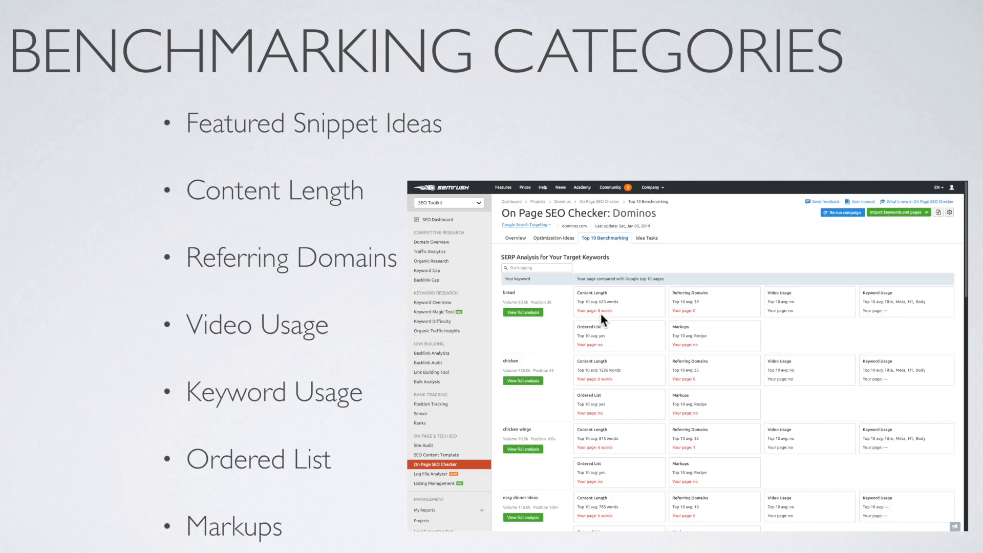
{"action": "double_click", "coordinate": [588, 311]}
{"action": "left_click", "coordinate": [587, 311]}
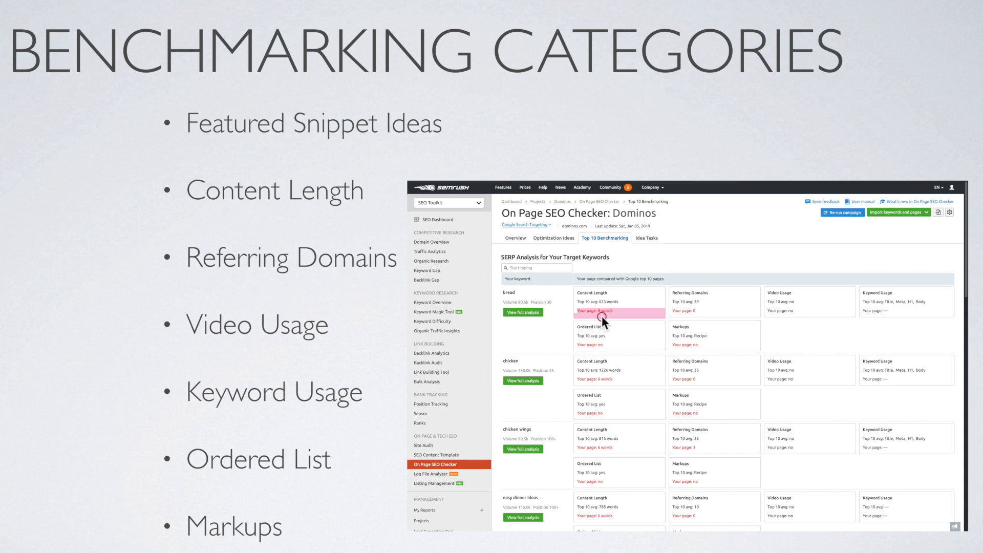
{"action": "left_click", "coordinate": [634, 311]}
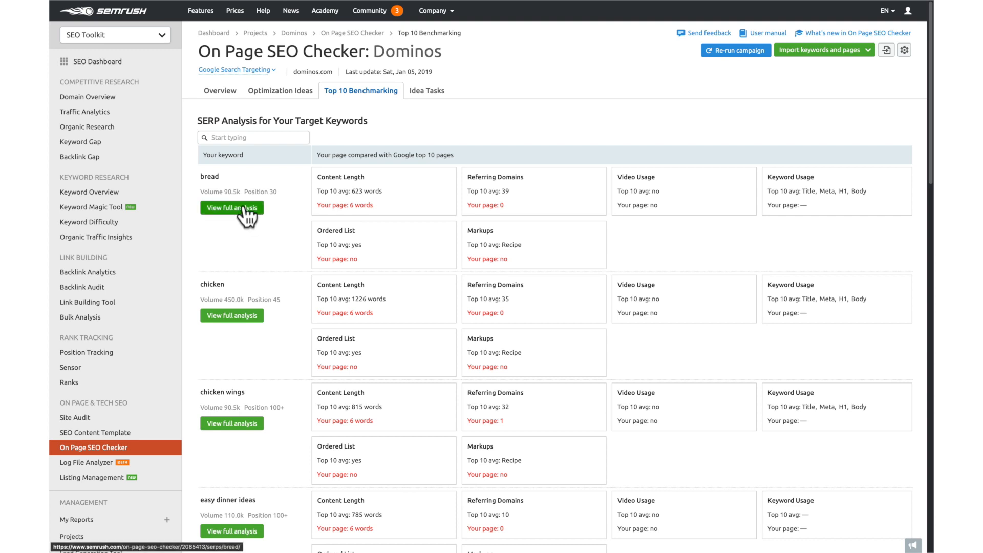
{"action": "left_click", "coordinate": [251, 423]}
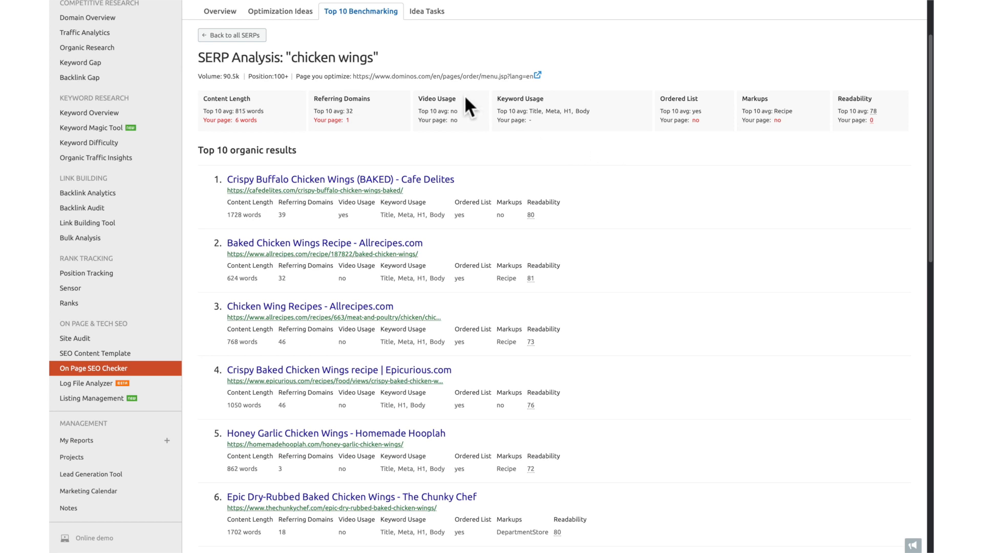
{"action": "scroll", "coordinate": [428, 149], "scroll_direction": "up", "scroll_amount": 3}
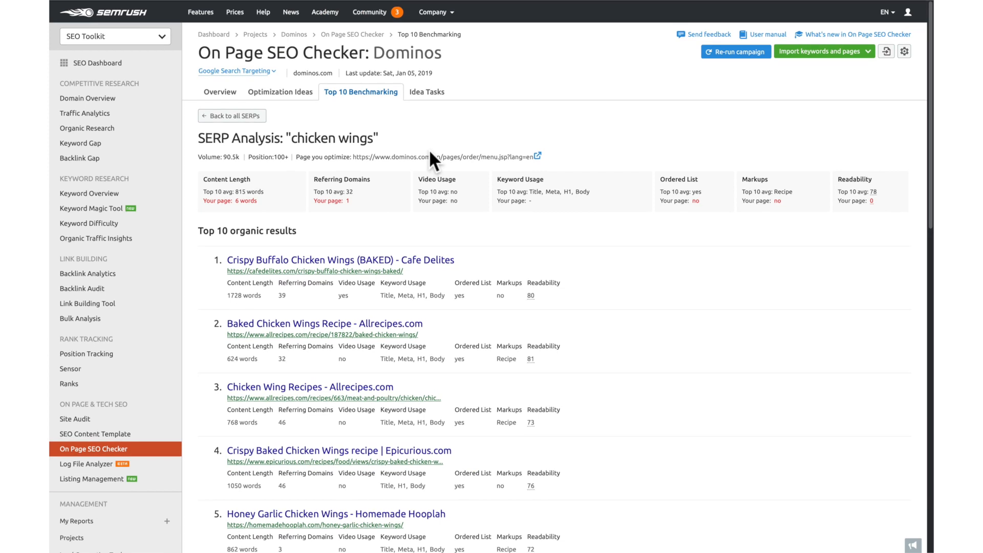
- Open the project's Idea Tasks and export them as the "On Page SEO Checker: Daily Ideas Trend" PDF report
{"action": "left_click", "coordinate": [433, 97]}
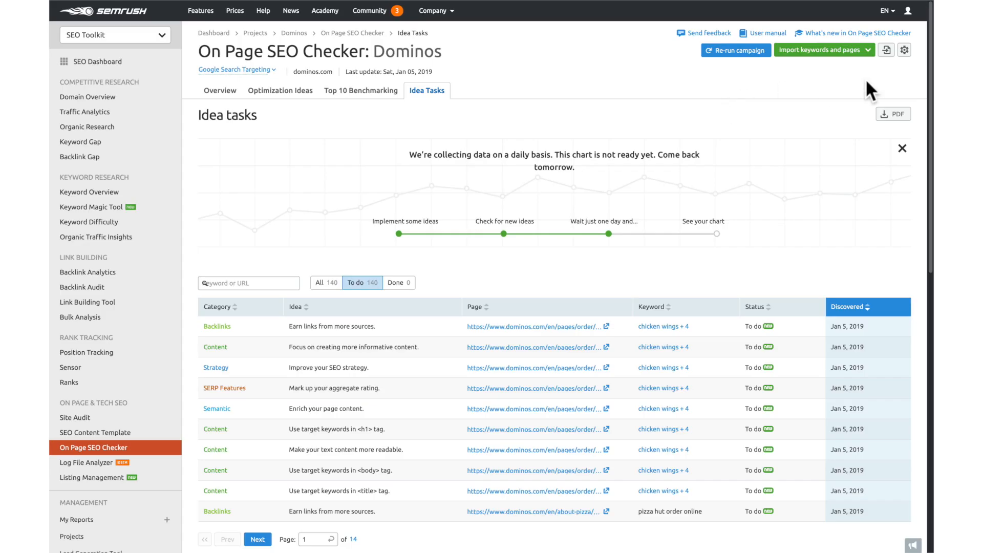
{"action": "left_click", "coordinate": [894, 113]}
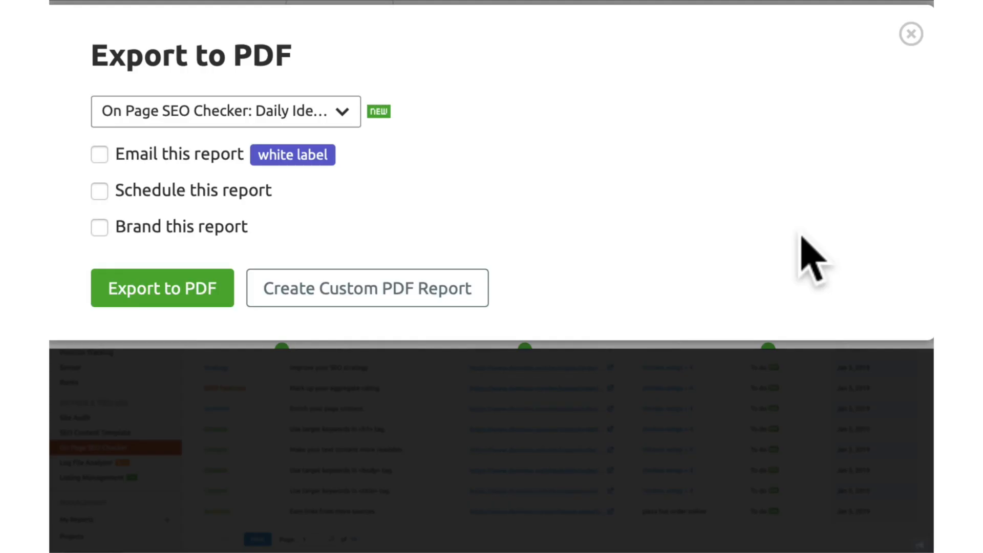
{"action": "left_click", "coordinate": [220, 302]}
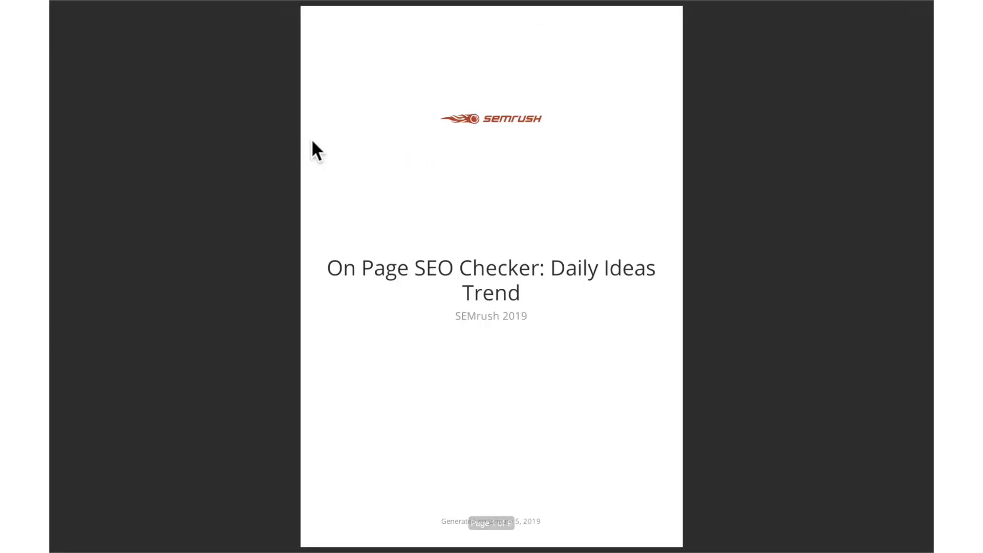
- Look through the exported PDF report from the cover to its last pages, including the ideas trend and ideas list
{"action": "key", "text": "Right"}
{"action": "key", "text": "Right"}
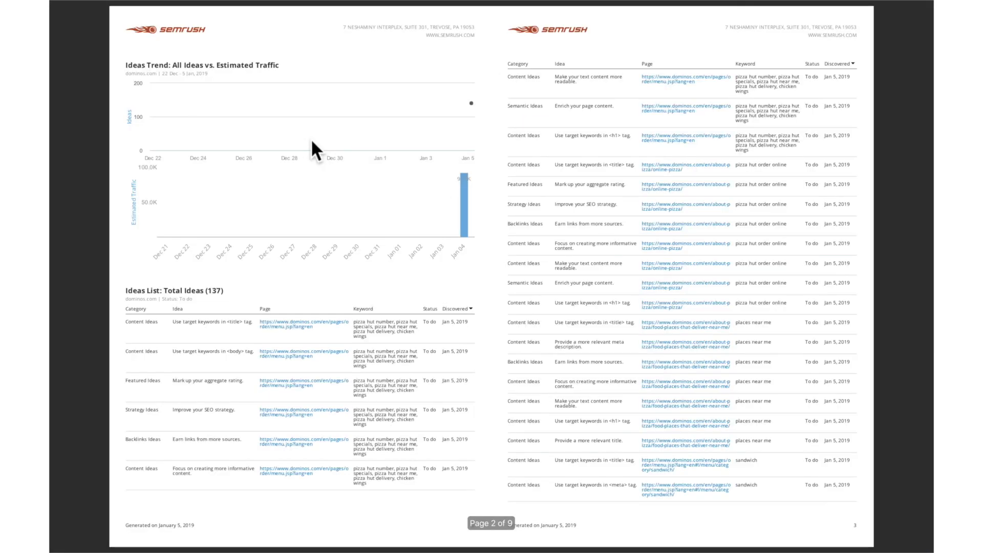
{"action": "key", "text": "Right"}
{"action": "key", "text": "Right"}
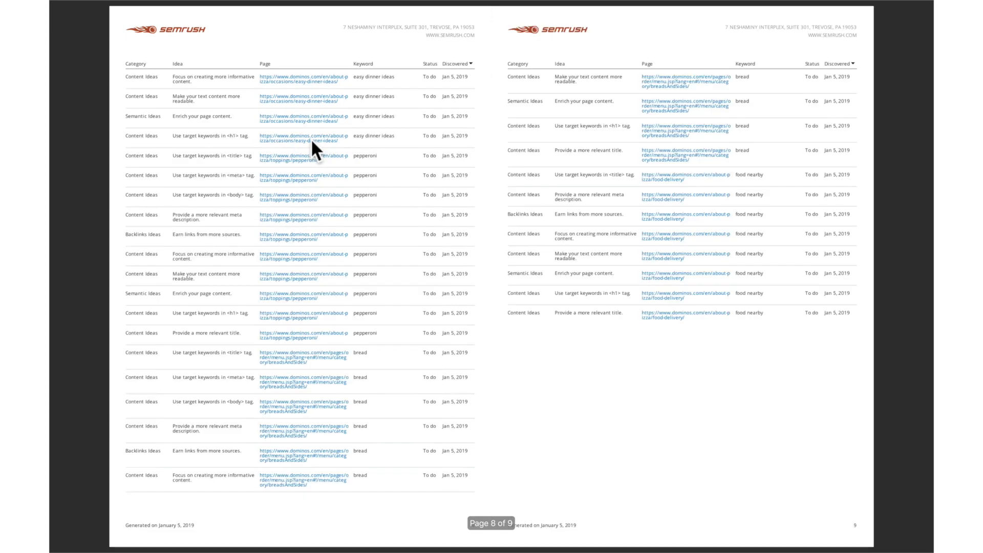